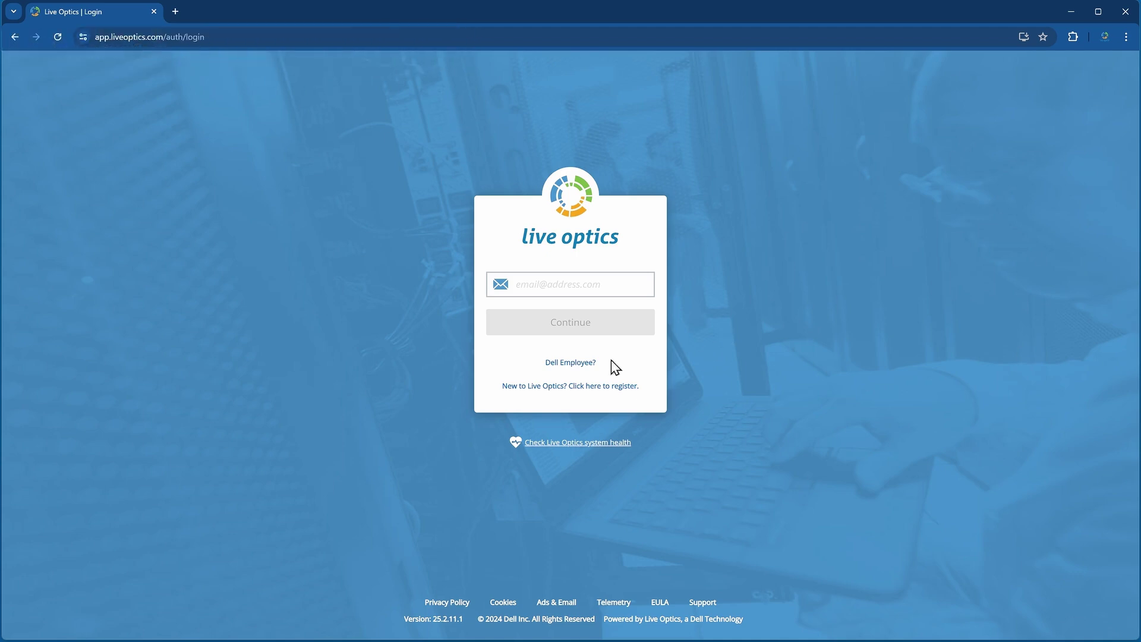
# - Sign in as a Dell employee and go to the Download Collector page
pyautogui.click(573, 363)
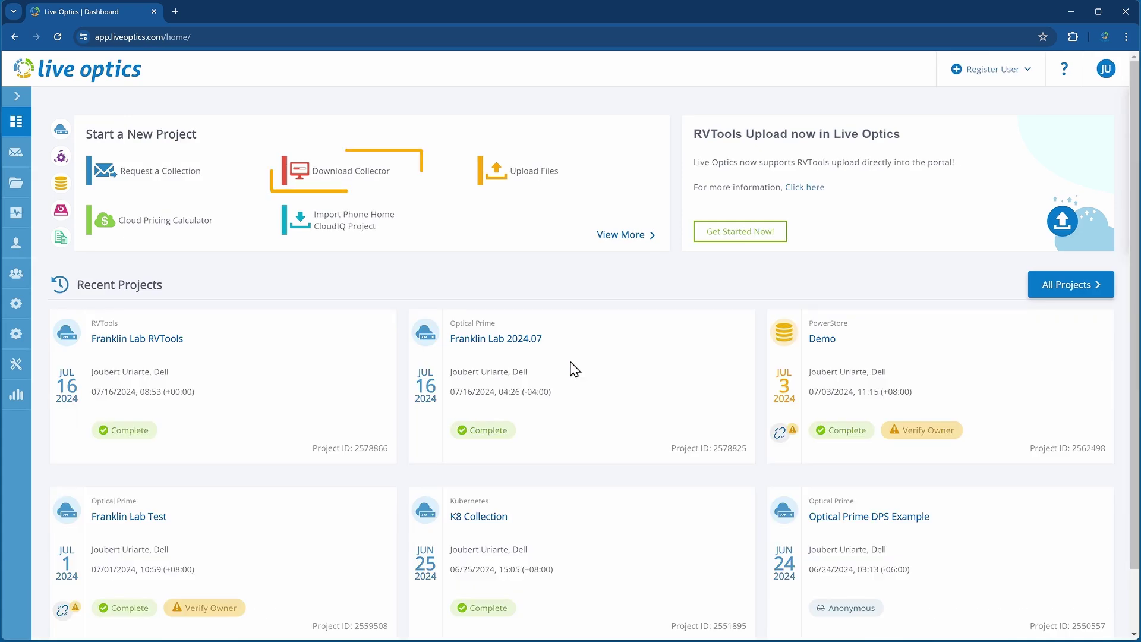
pyautogui.click(377, 177)
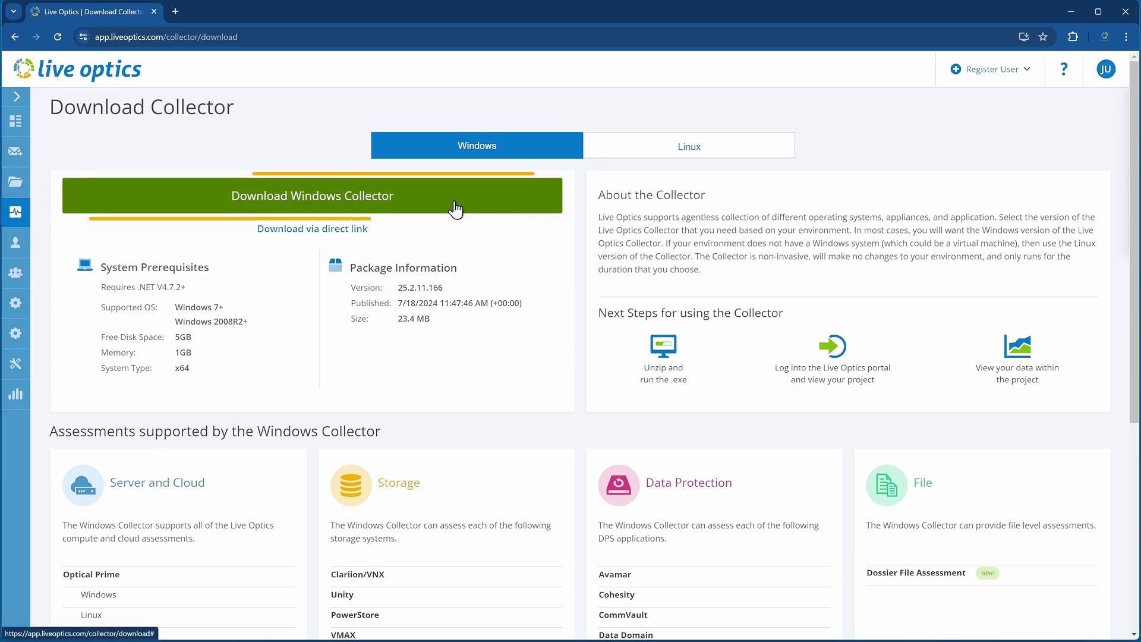
# - Download the Windows collector, version 25.2.11.166, as LiveOptics.zip
pyautogui.click(455, 201)
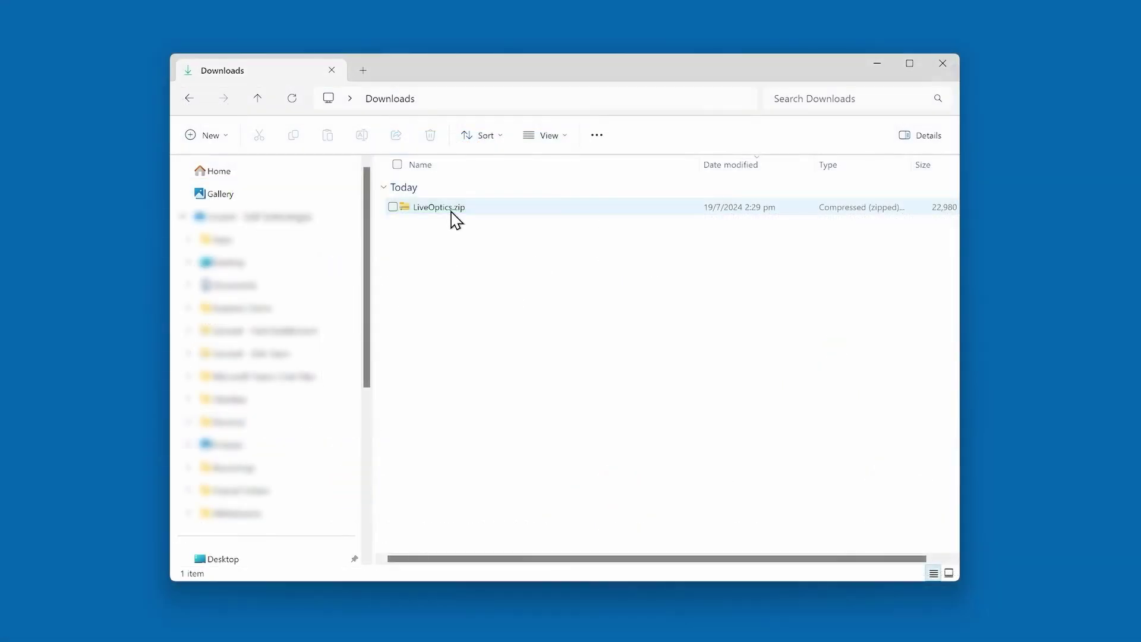
# - Extract LiveOptics.zip and run LiveOptics.exe from the extracted folder
pyautogui.rightClick(451, 212)
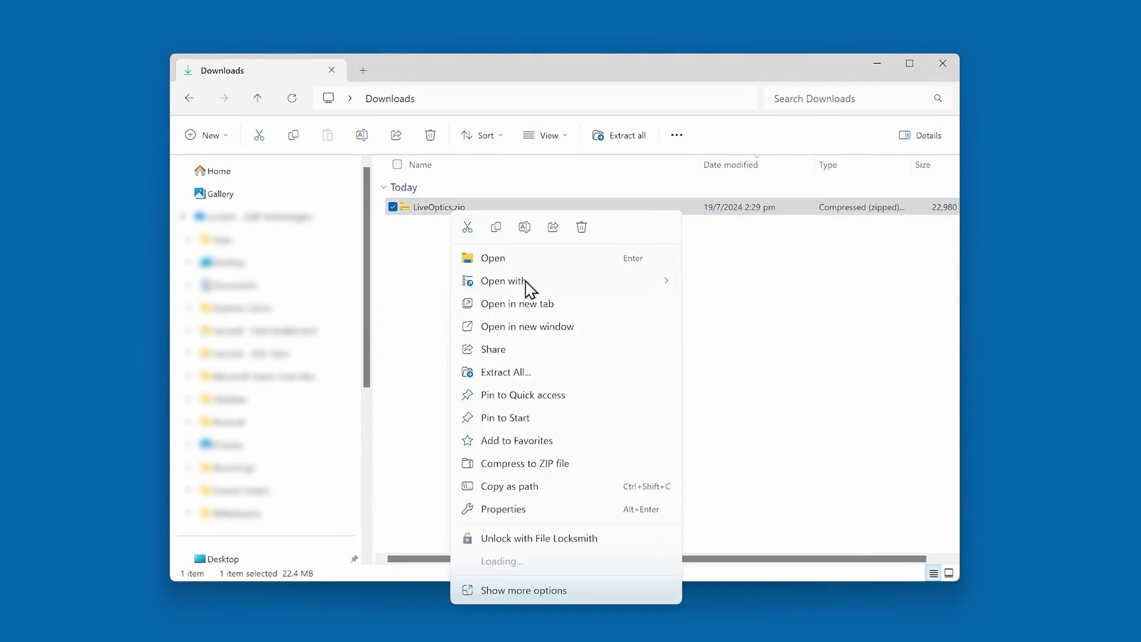
pyautogui.click(562, 376)
pyautogui.click(694, 493)
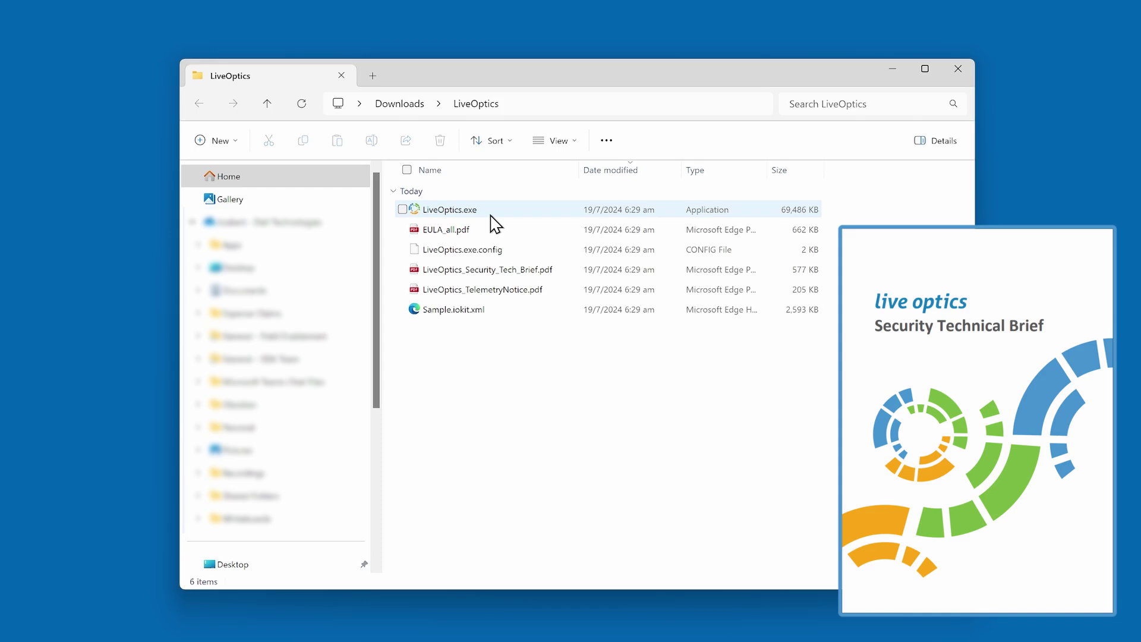
pyautogui.doubleClick(491, 215)
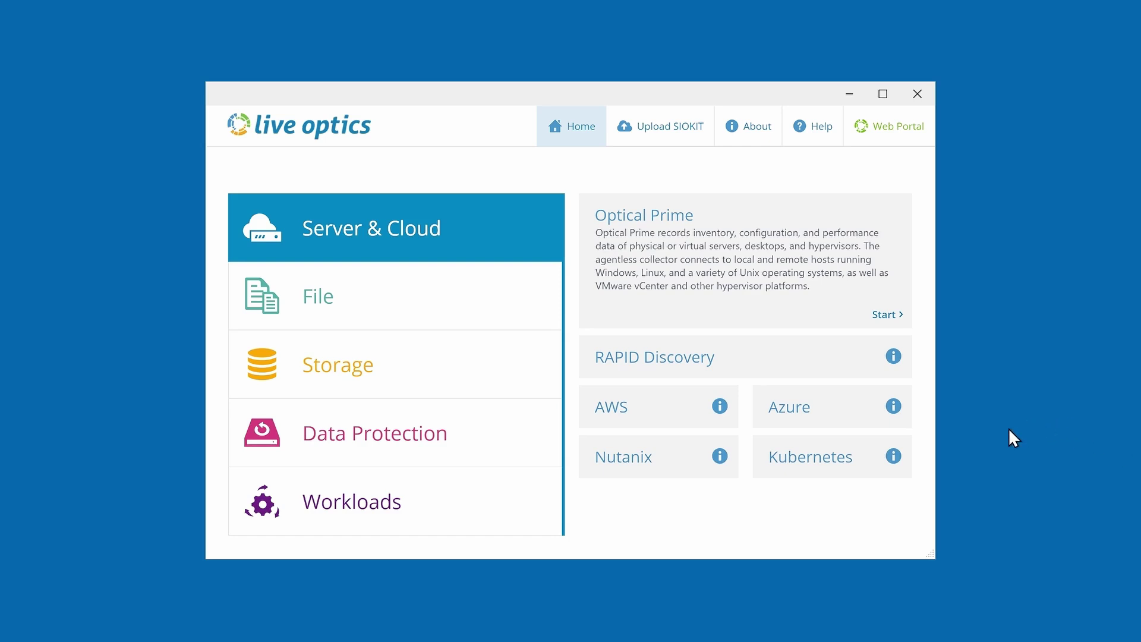
# - Start a PowerStore storage collection with the cluster address, username 'admin' and the password, then connect
pyautogui.click(514, 384)
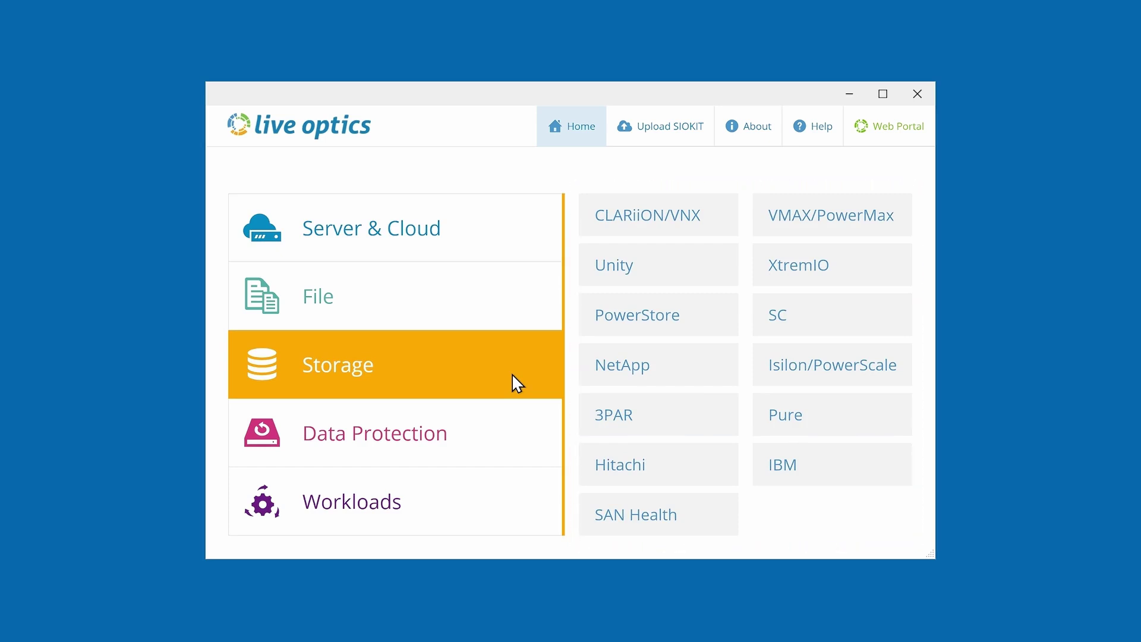
pyautogui.click(702, 321)
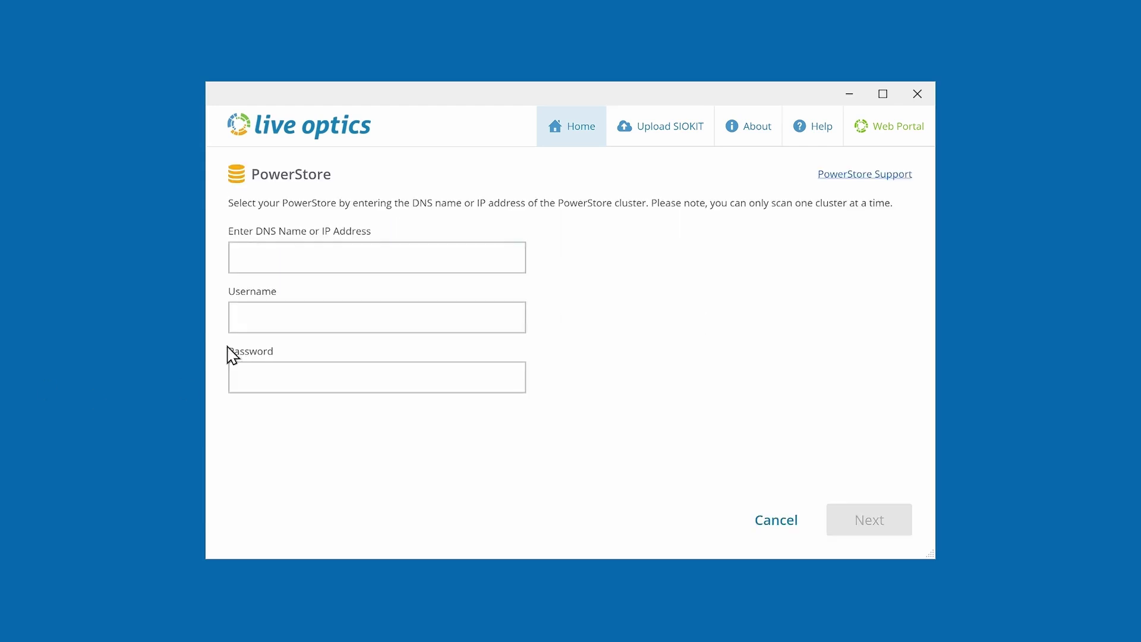
pyautogui.click(247, 252)
pyautogui.hotkey('ctrl', 'v')
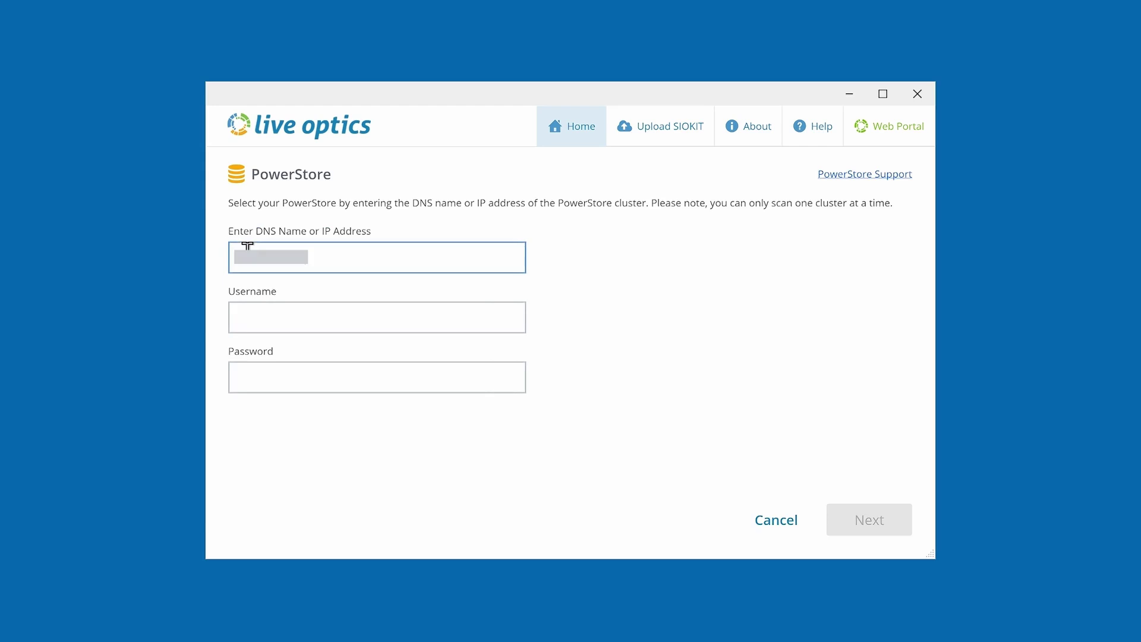
pyautogui.click(242, 316)
pyautogui.write('admin')
pyautogui.click(242, 377)
pyautogui.hotkey('ctrl', 'v')
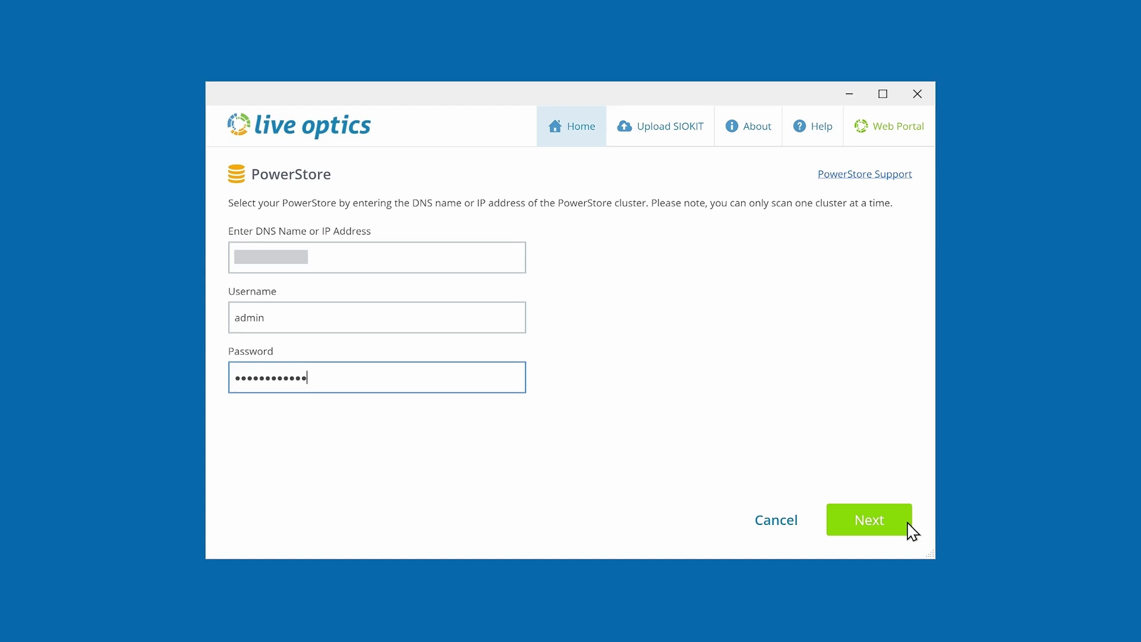
pyautogui.click(908, 524)
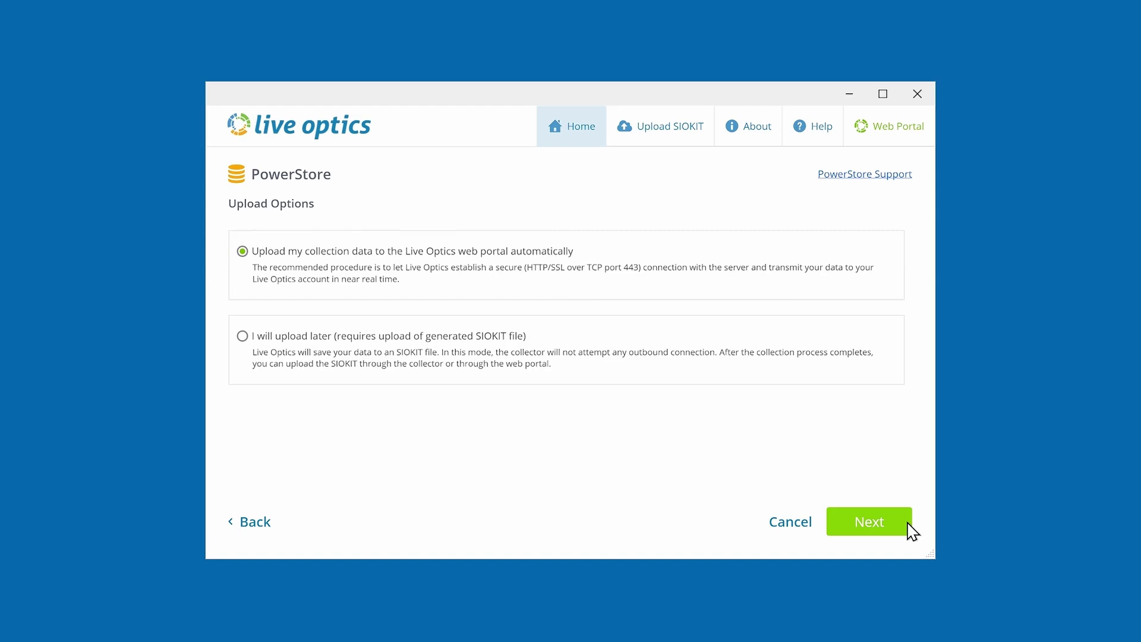
# - Keep automatic upload, name the project 'PowerStore Collection Demo', and start collecting
pyautogui.click(908, 523)
pyautogui.click(388, 228)
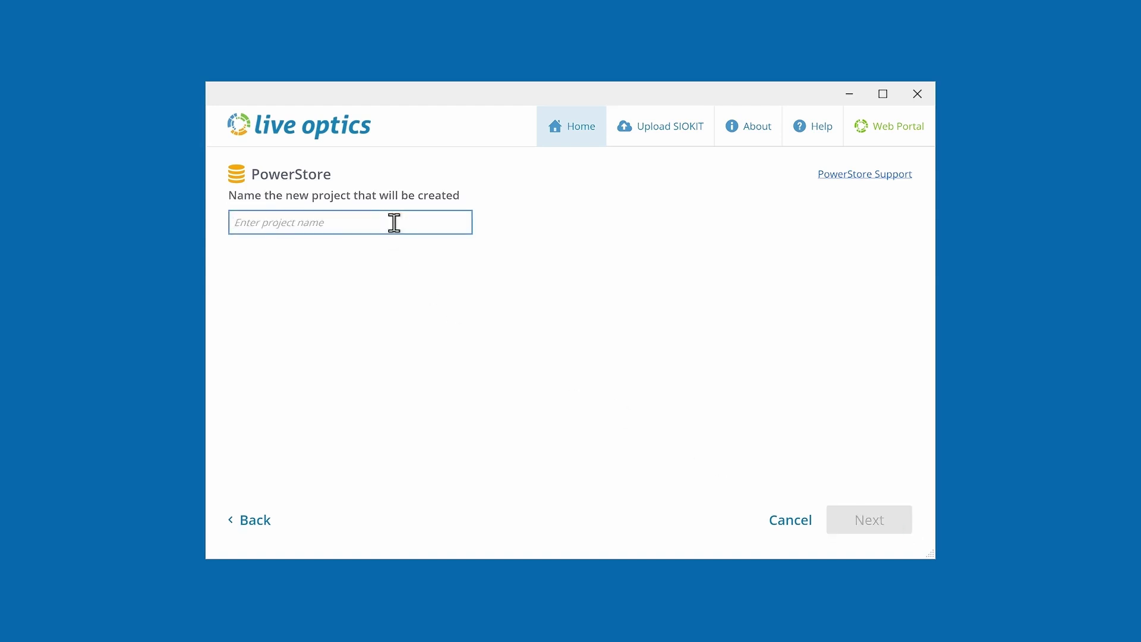
pyautogui.write('PowerStore Collection Demo')
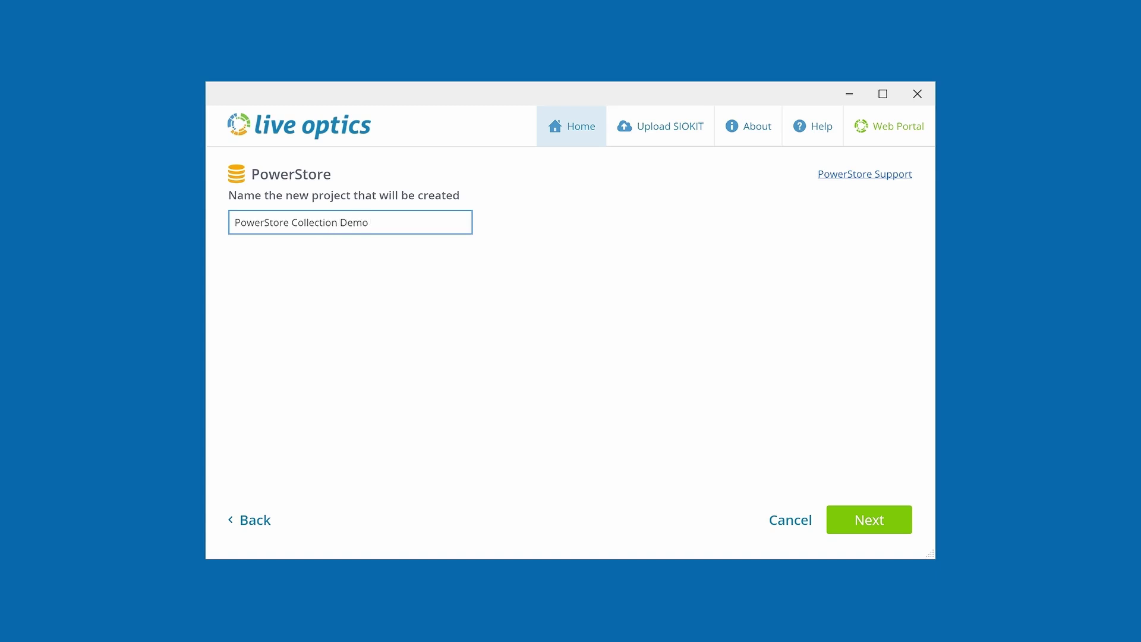
pyautogui.click(909, 526)
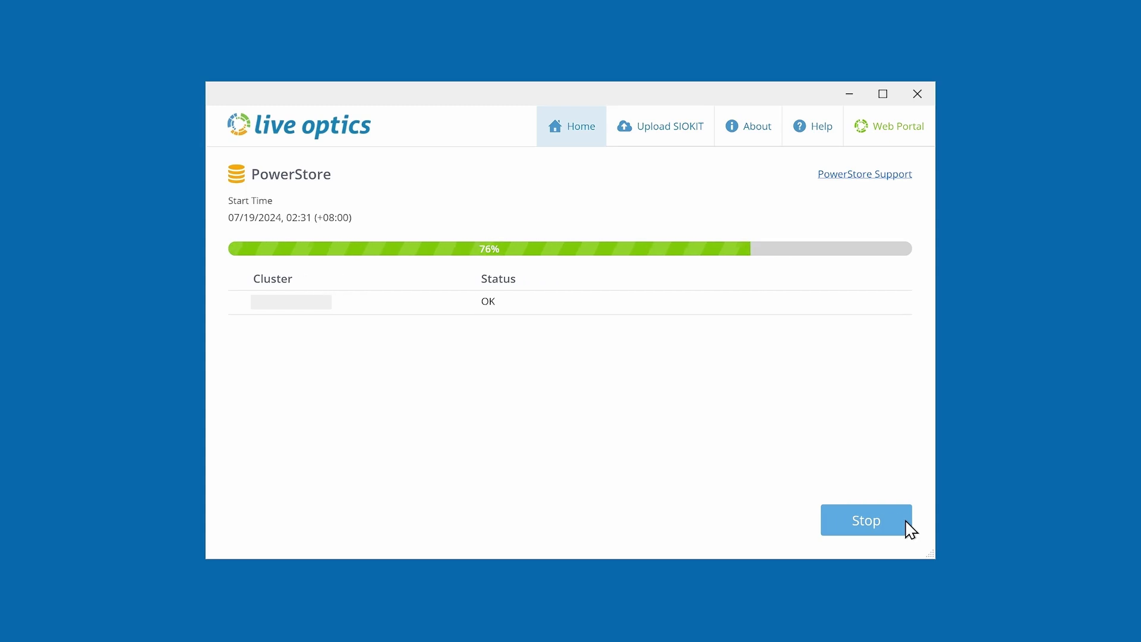
# - Stop the PowerStore collection so its data uploads to the web portal
pyautogui.click(906, 525)
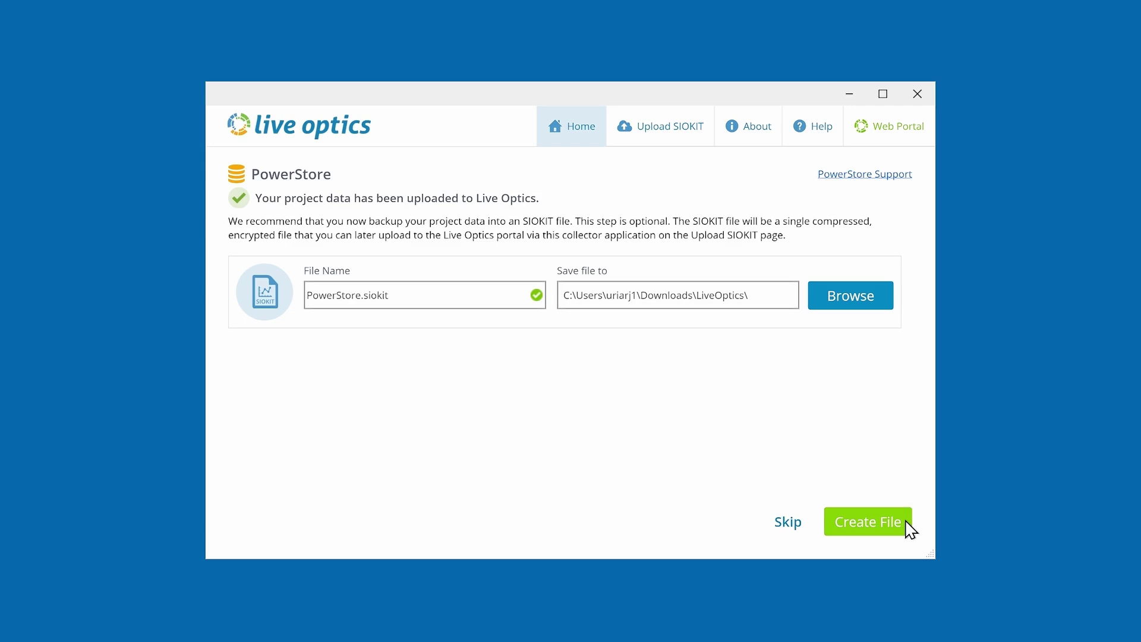
# - Create the PowerStore.siokit backup file using the default name and folder
pyautogui.click(907, 522)
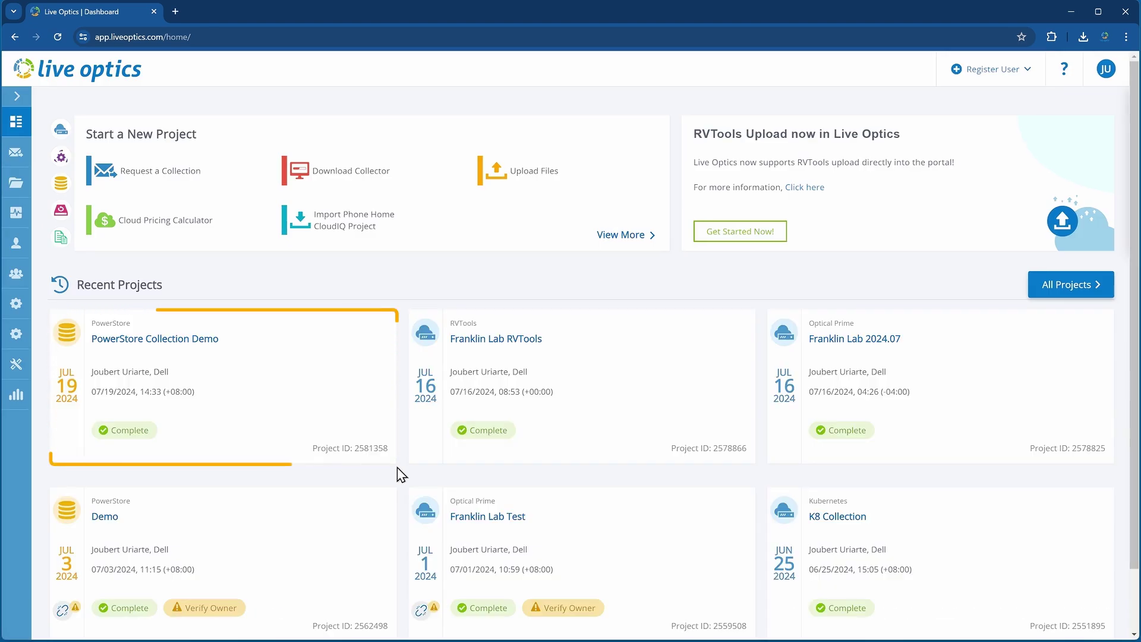
# - Open PowerStore Collection Demo from the dashboard's Recent Projects list
pyautogui.click(205, 344)
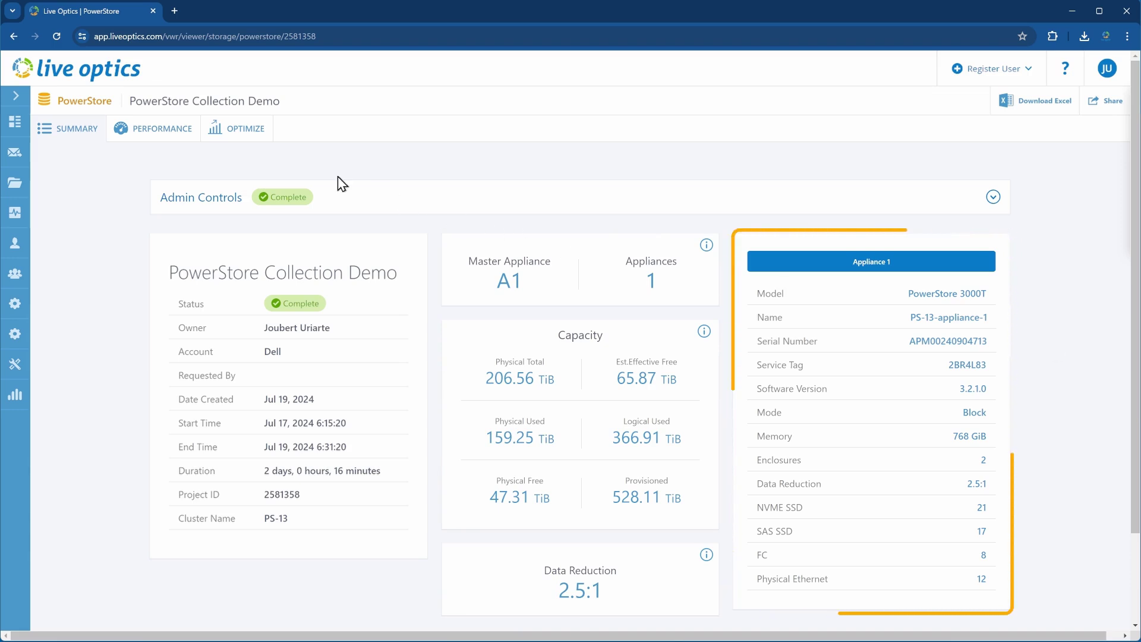
# - Show the project's Performance tab with peak IOPS 67347 at 2433.93 MB/s
pyautogui.click(168, 136)
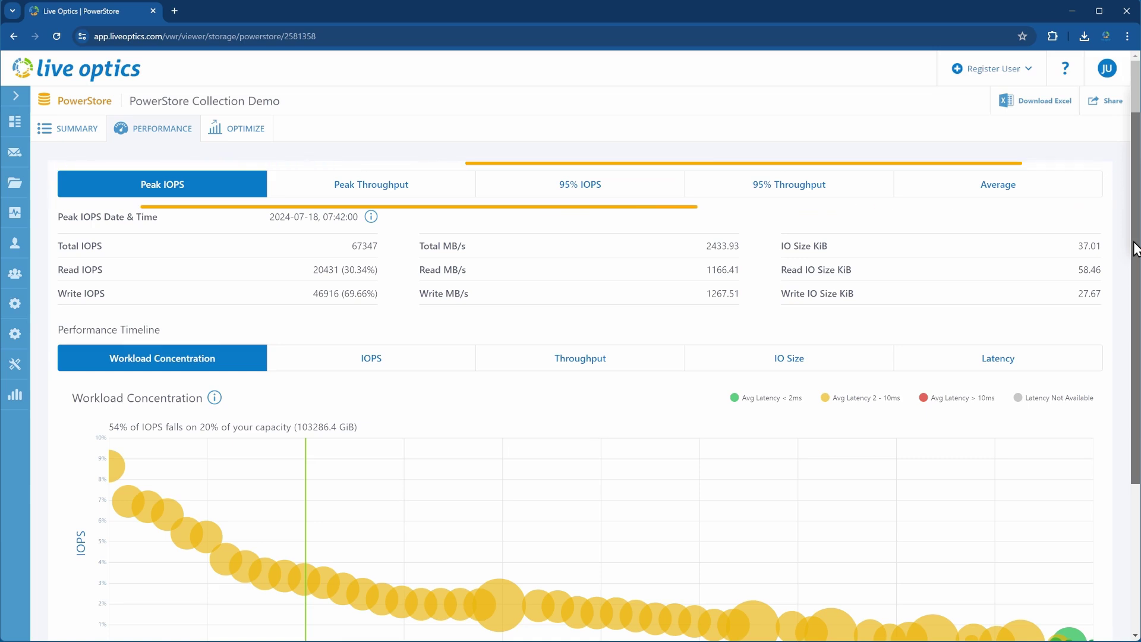
# - View the IOPS, Throughput, IO Size and Latency charts under Performance Timeline in turn
pyautogui.moveTo(1135, 250); pyautogui.dragTo(1136, 297)
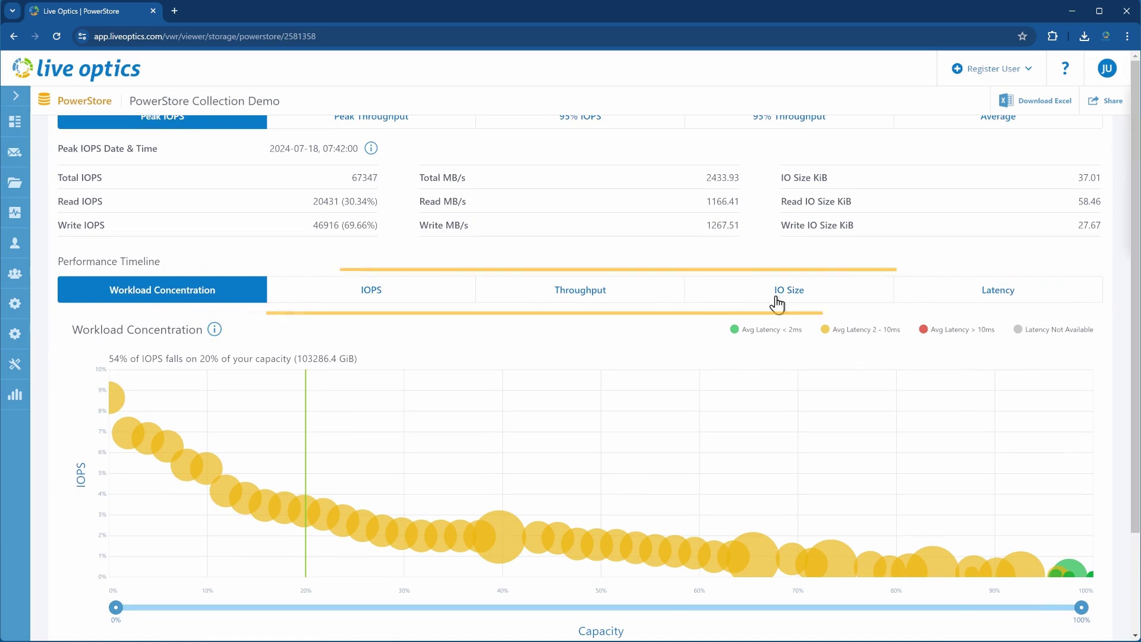
pyautogui.click(413, 296)
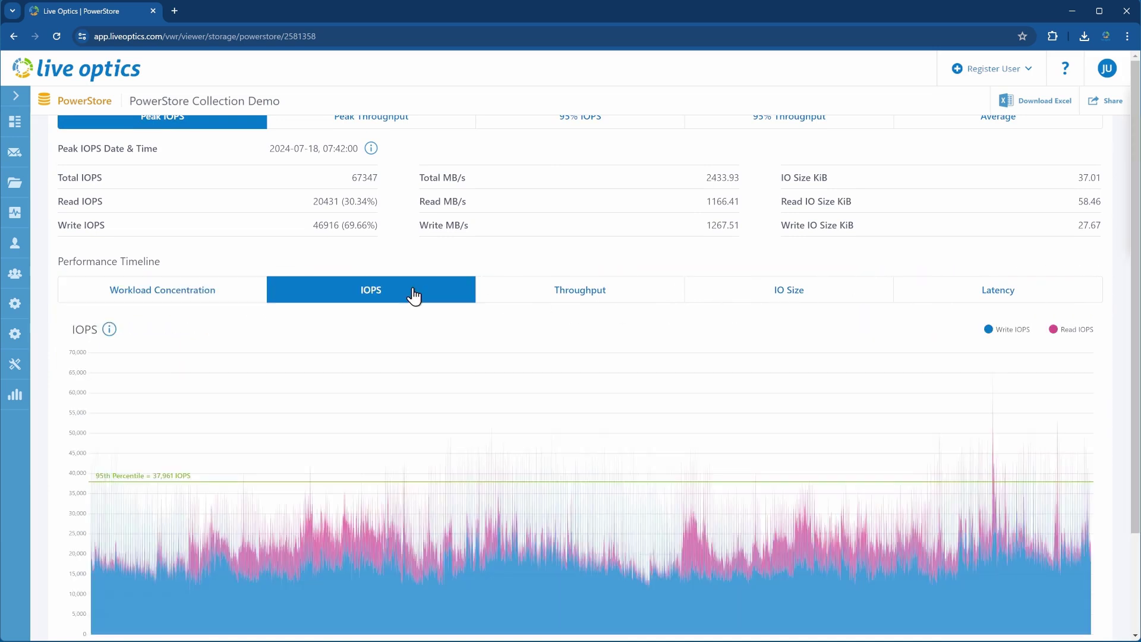
pyautogui.click(654, 300)
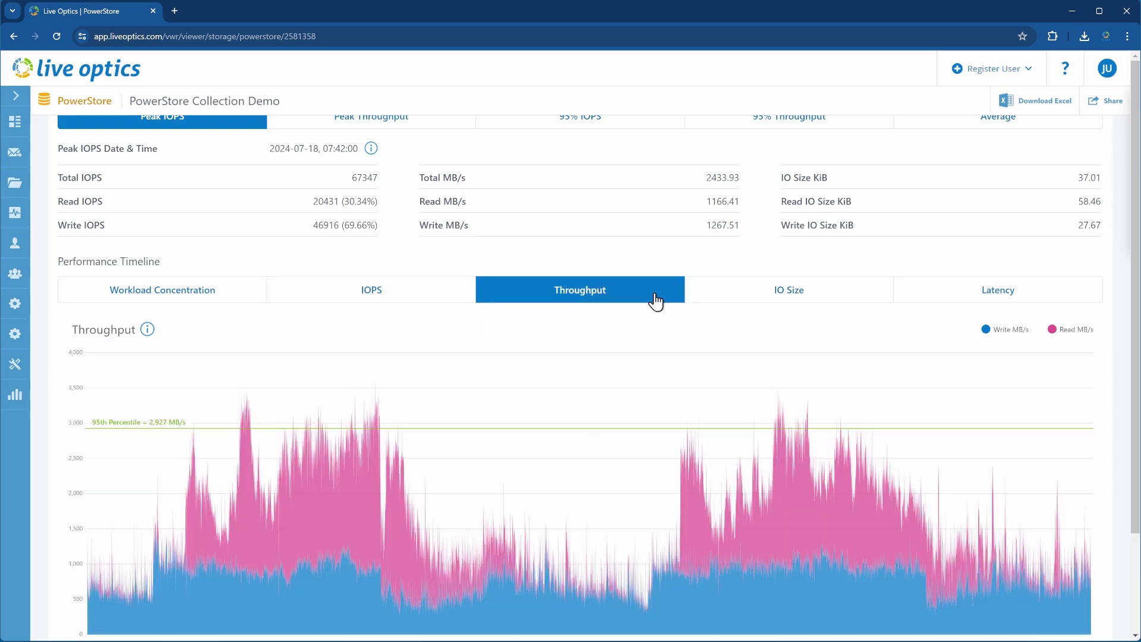
pyautogui.click(867, 302)
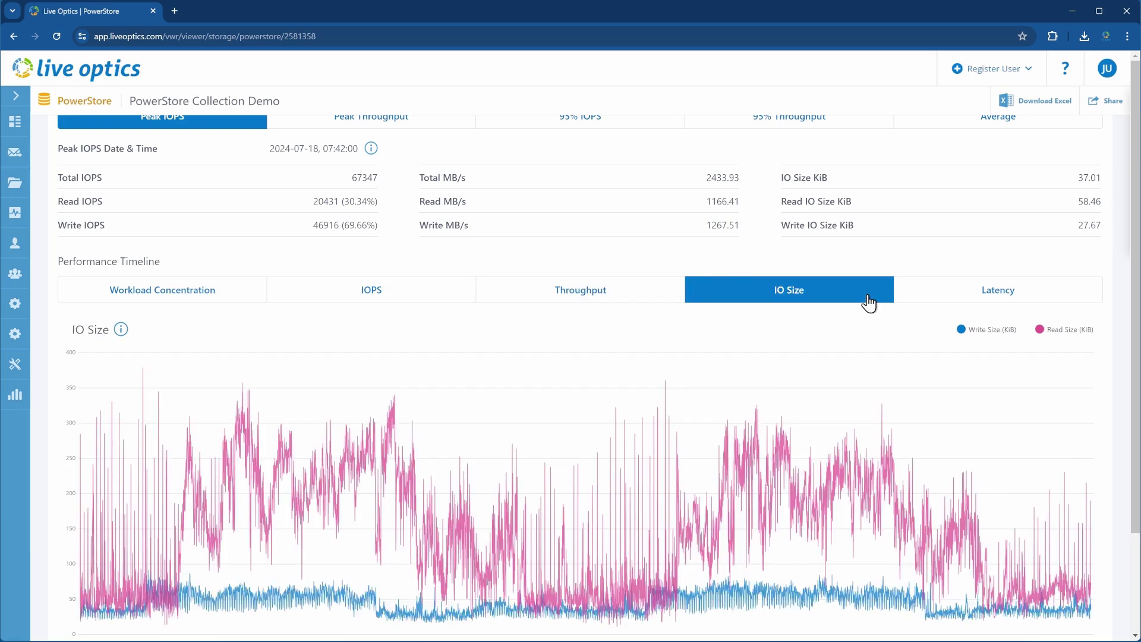
pyautogui.click(1088, 300)
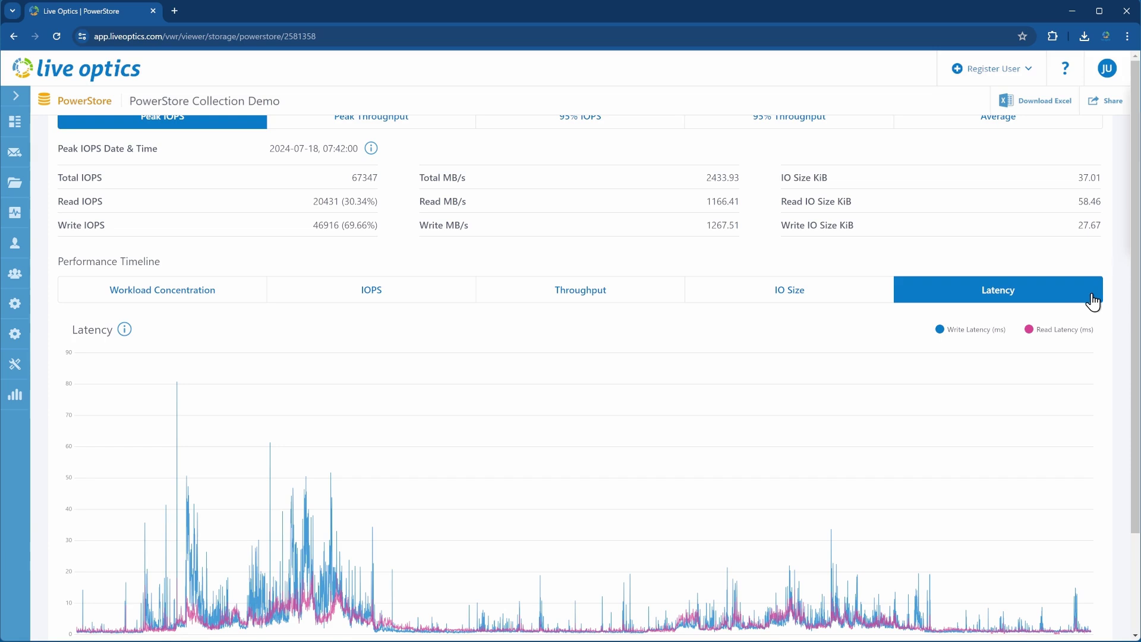
pyautogui.scroll(1, 1128, 262)
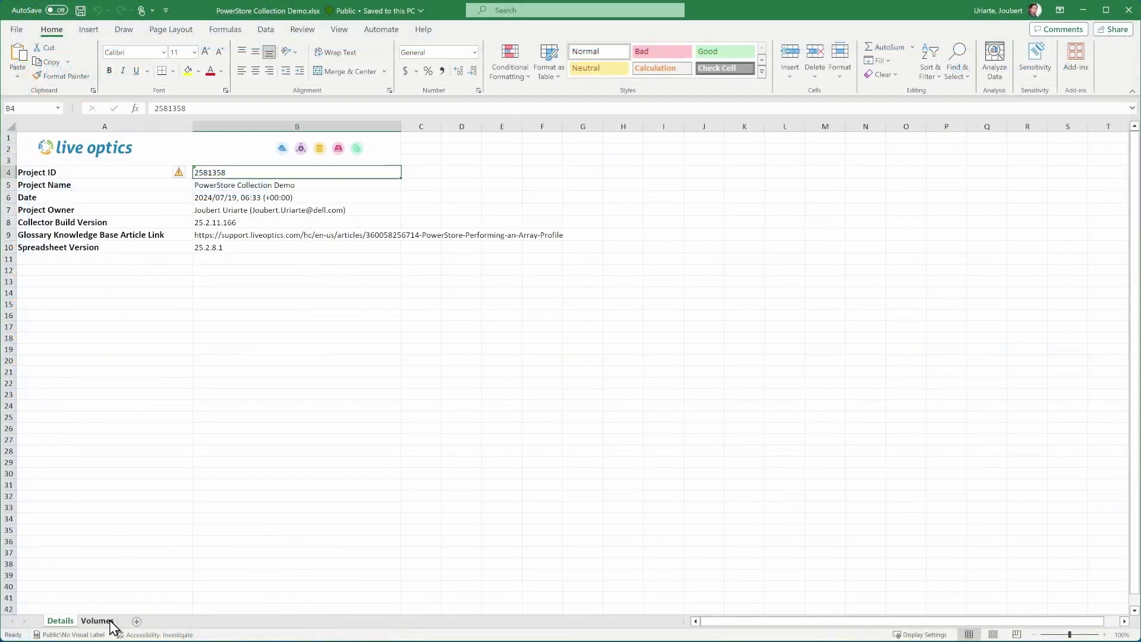
# - Show the Volumes sheet with each volume's logical, shared and unique physical used GiB
pyautogui.click(110, 622)
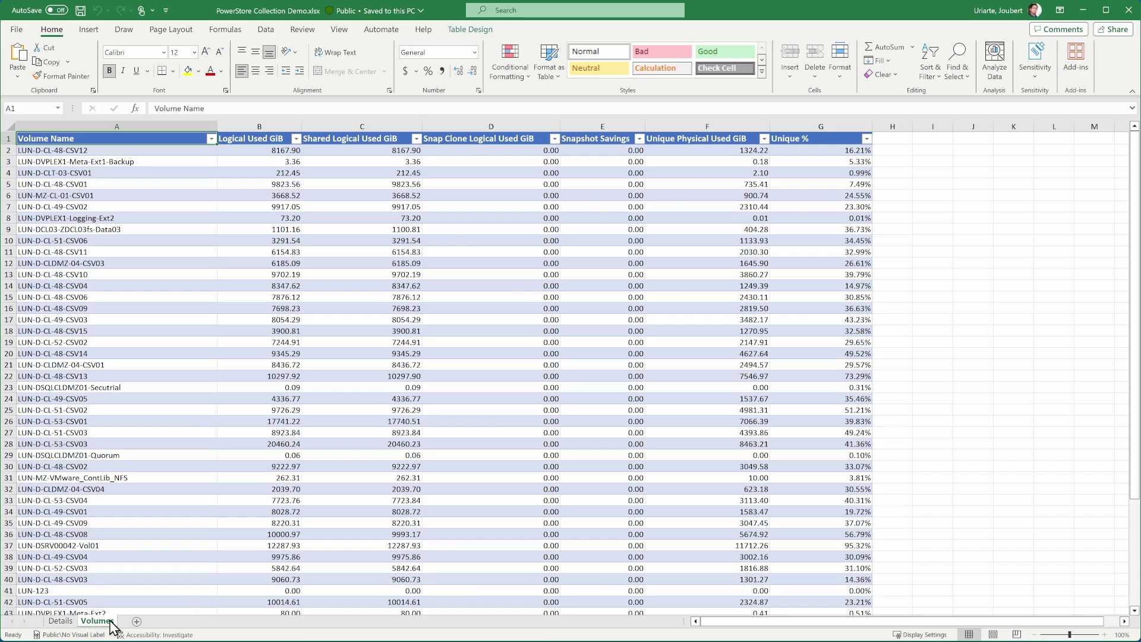